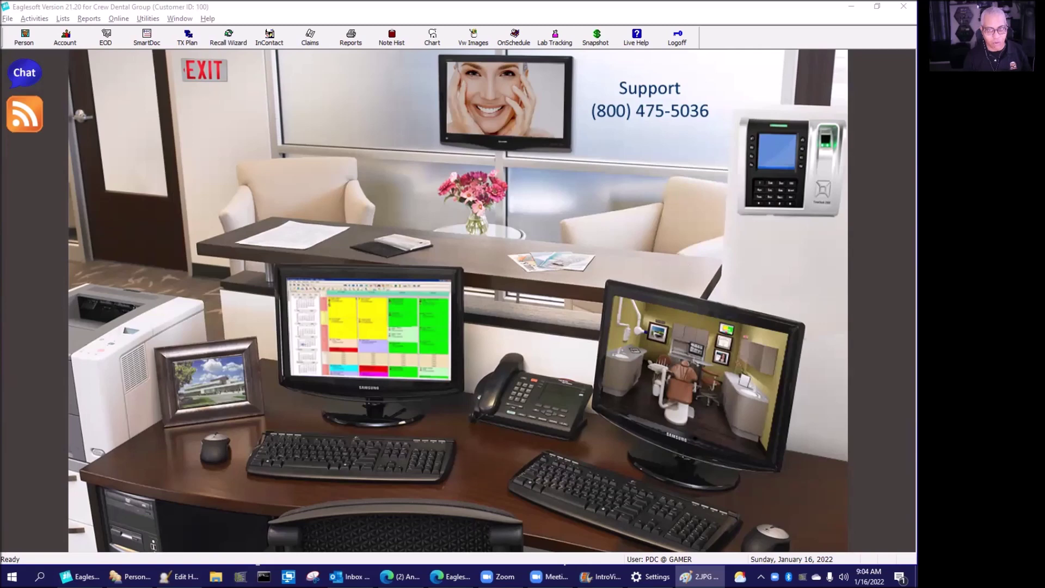
- In Insurance preferences, set Print Default Ins. Form for E-Claims to Blank ADA - 2019
left_click(8, 19)
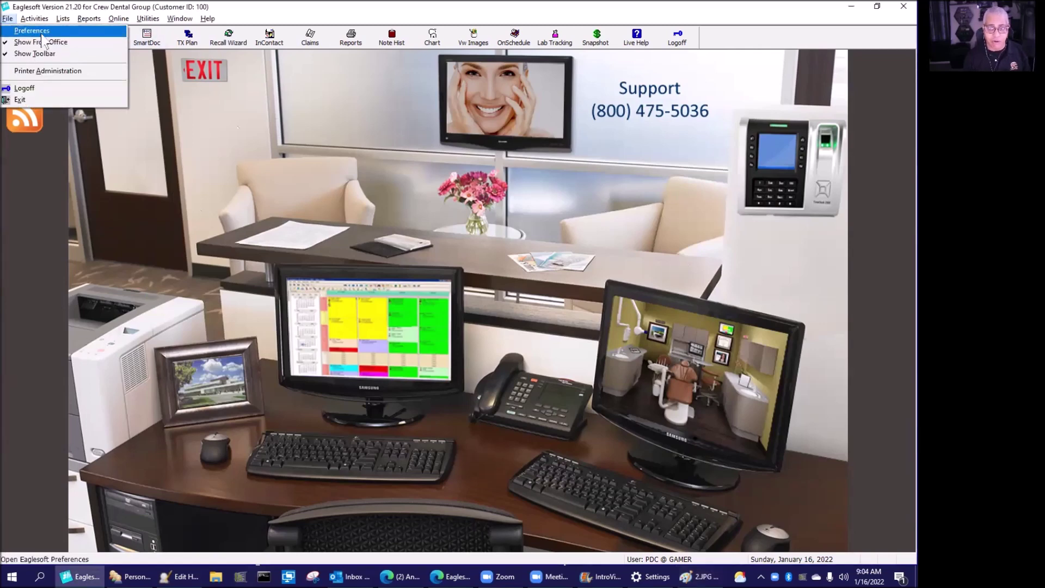
left_click(33, 31)
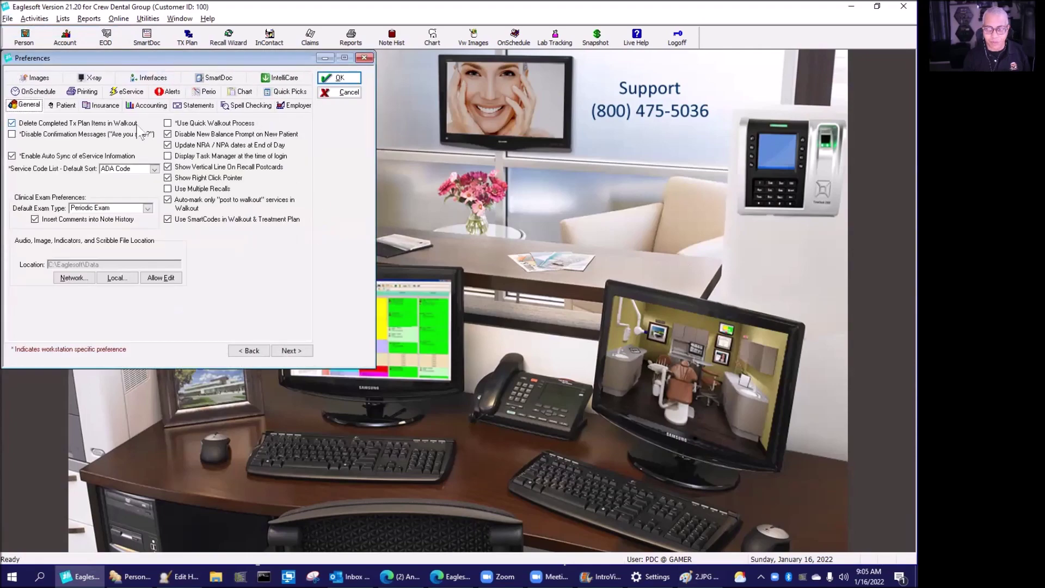
left_click(106, 108)
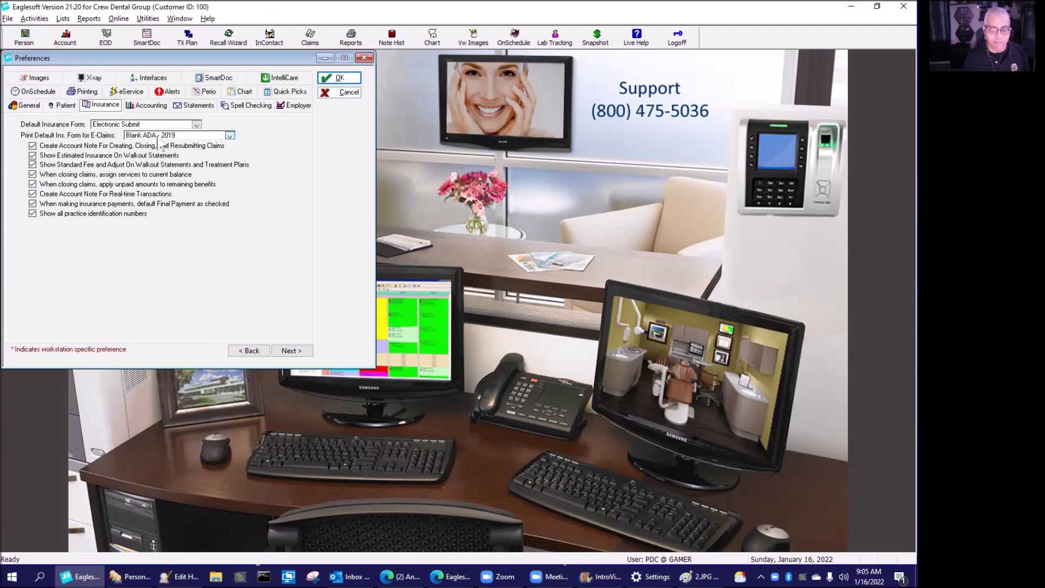
left_click(231, 135)
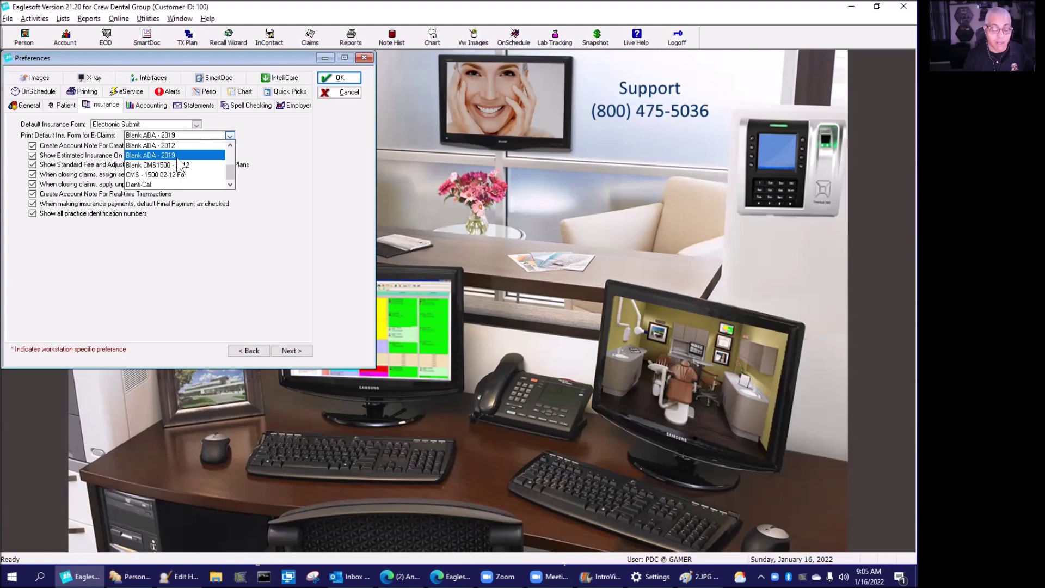
scroll(234, 172, "up", 2)
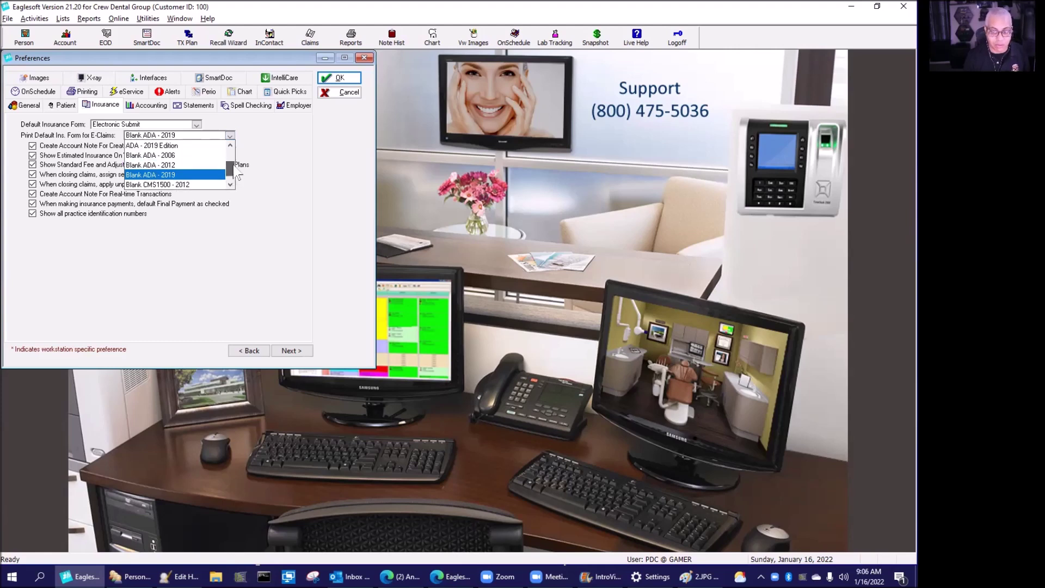
scroll(234, 172, "down", 2)
scroll(231, 176, "up", 2)
scroll(231, 176, "down", 1)
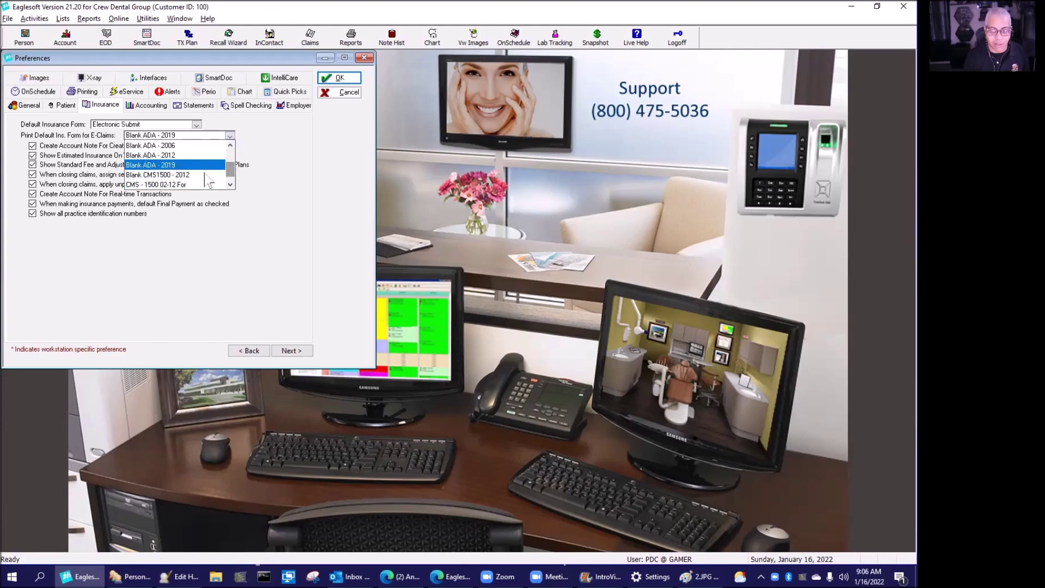
left_click(143, 166)
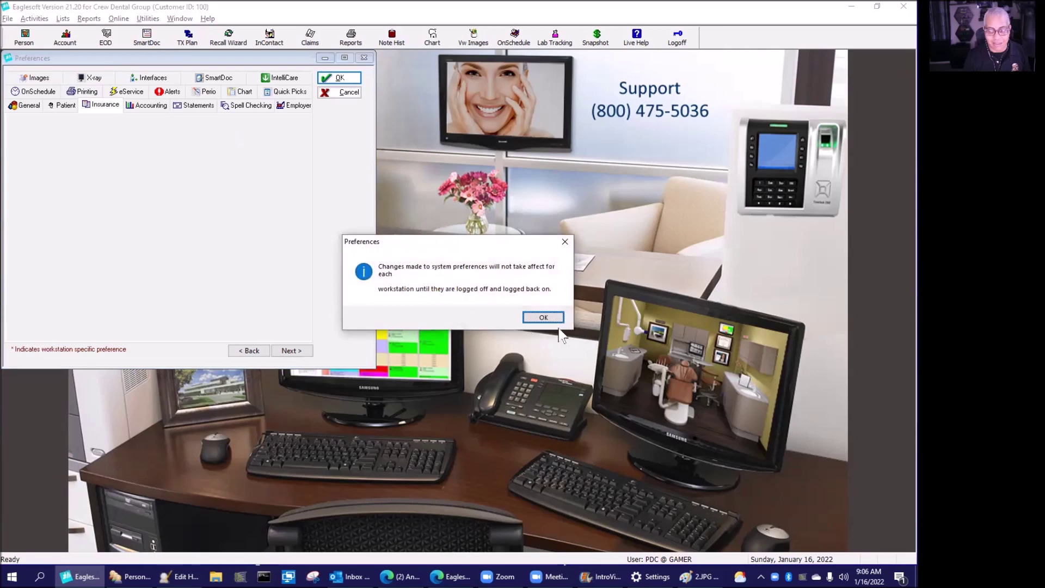
- Dismiss the logon notice and open Global Employer Preferences from Utilities > Mass Updates
left_click(553, 318)
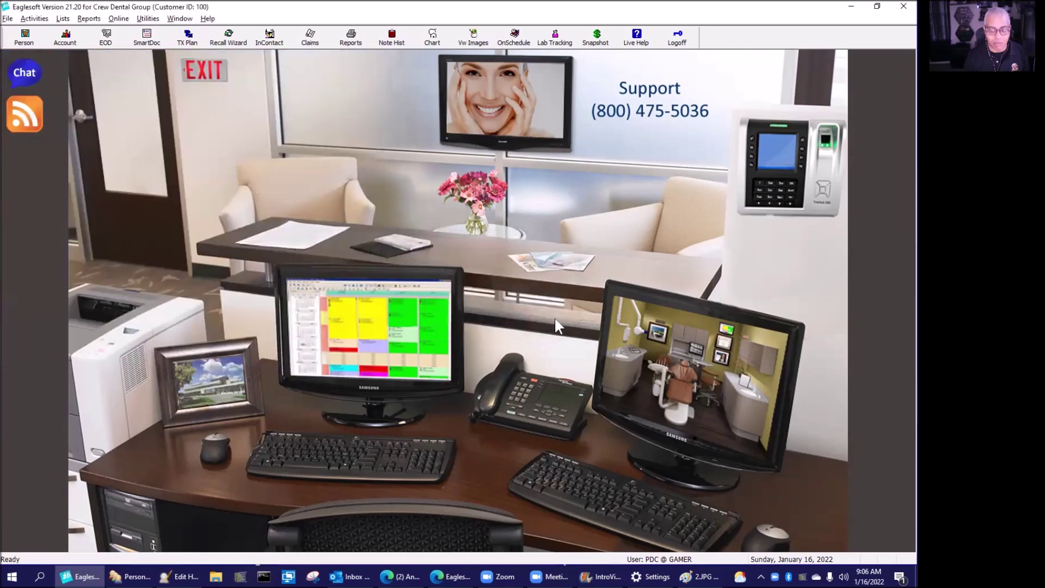
left_click(147, 18)
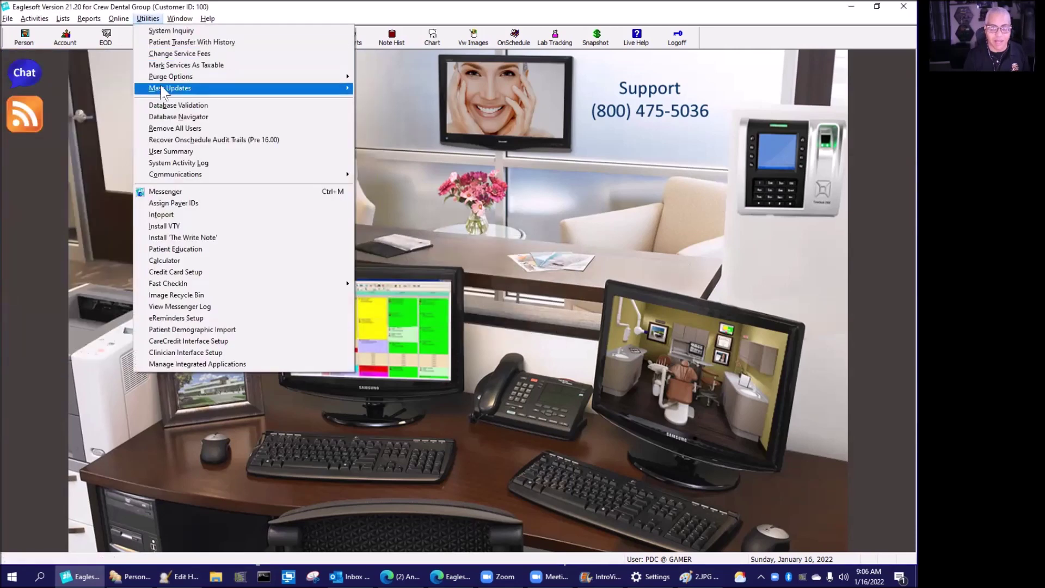
mouse_move(162, 91)
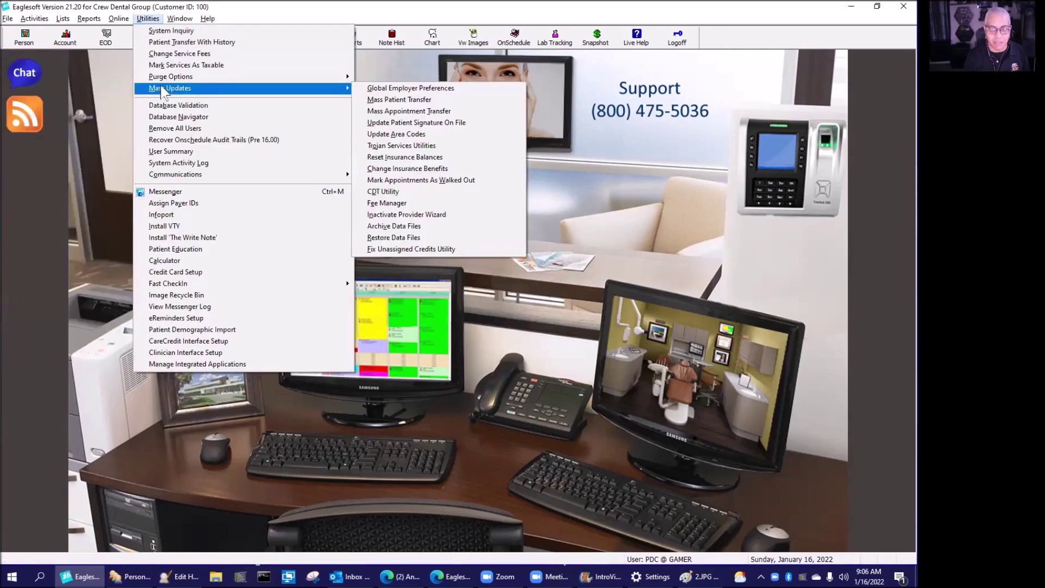
left_click(406, 88)
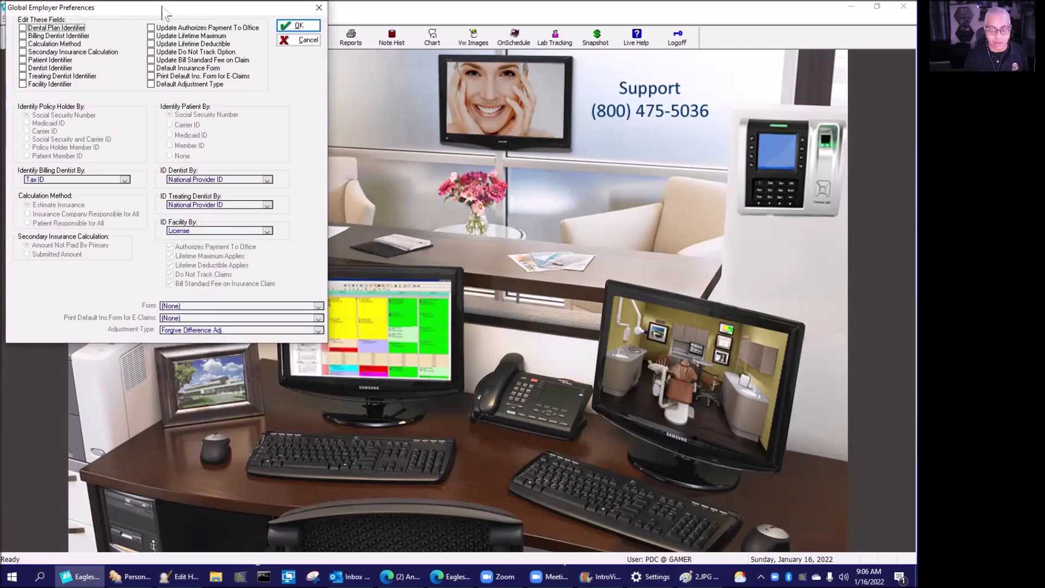
left_click_drag(163, 11, 232, 65)
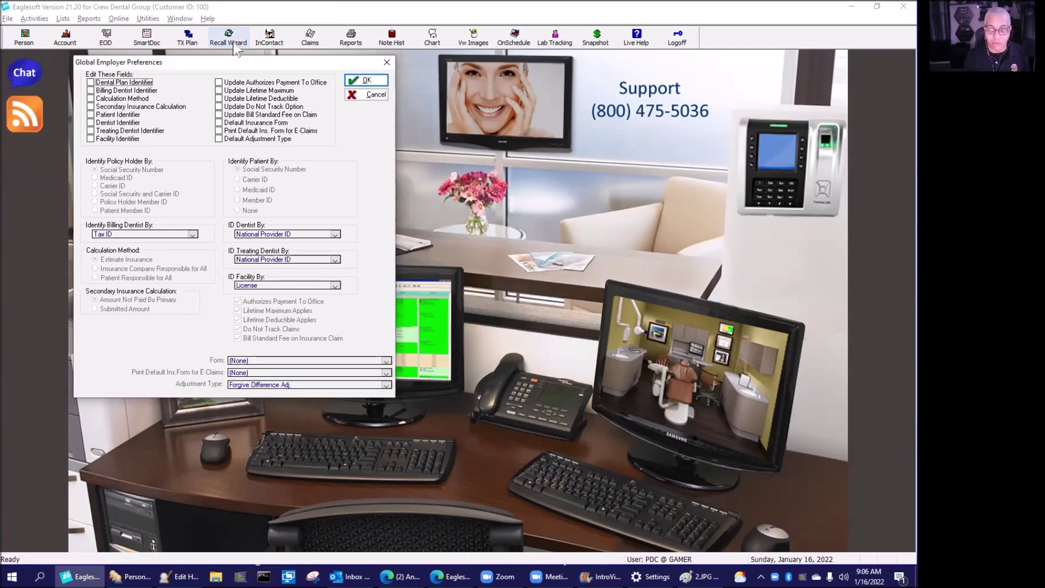
- Set every employer's default e-claims form to Blank ADA - 2019, apply, then bring up the Person List
left_click(219, 131)
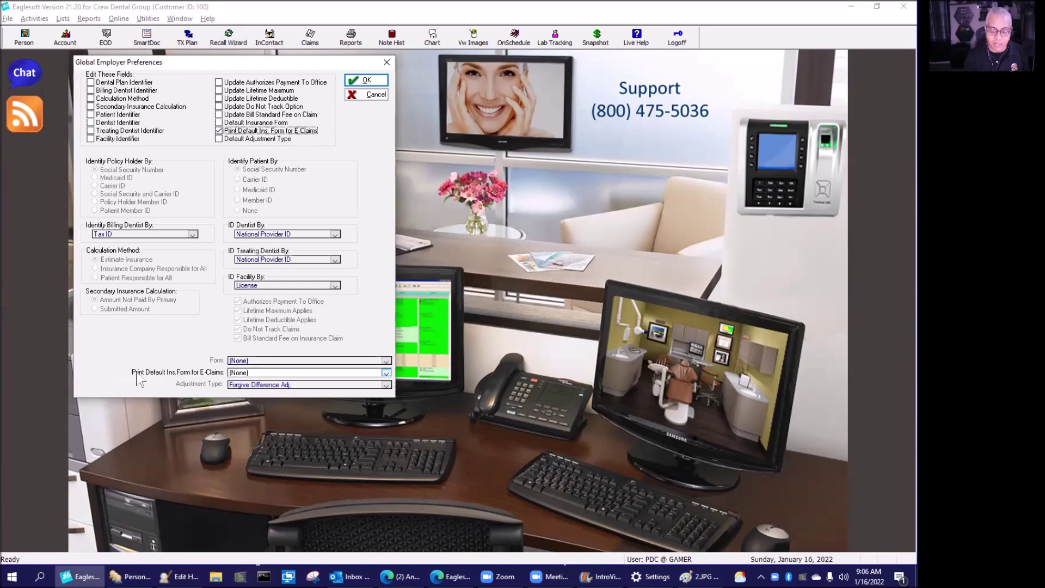
left_click(287, 375)
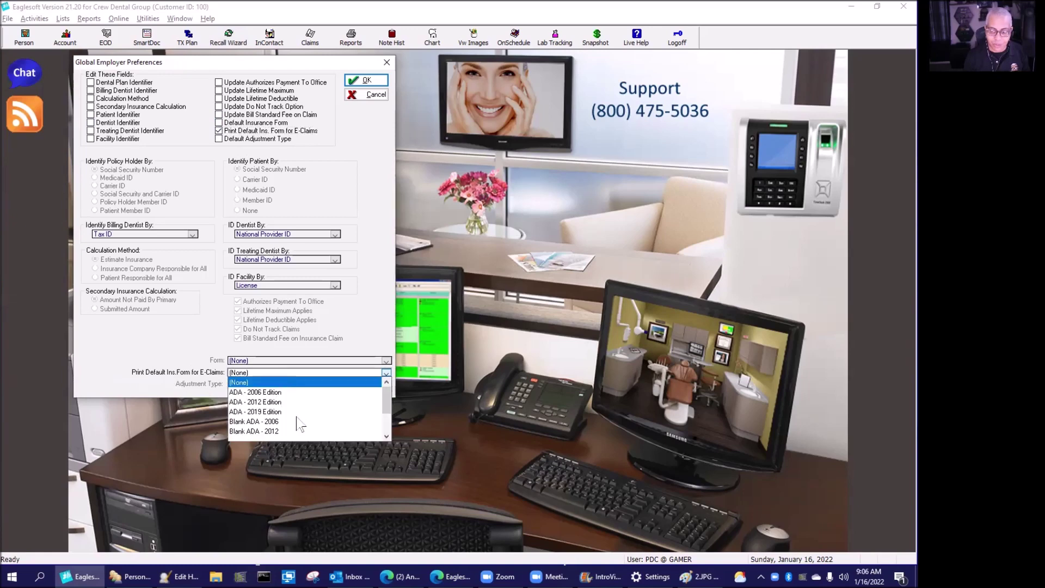
left_click(238, 403)
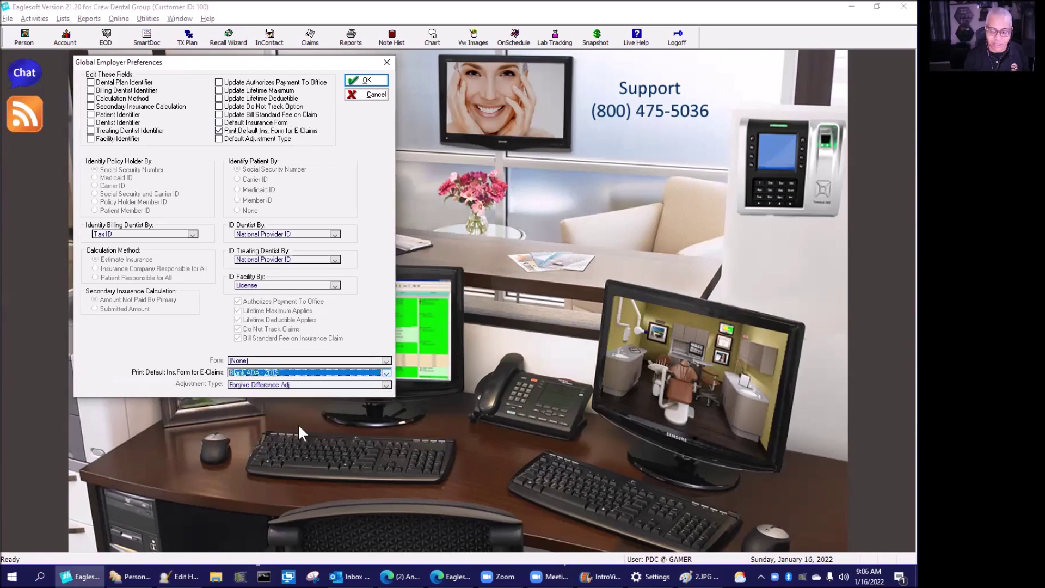
left_click(357, 81)
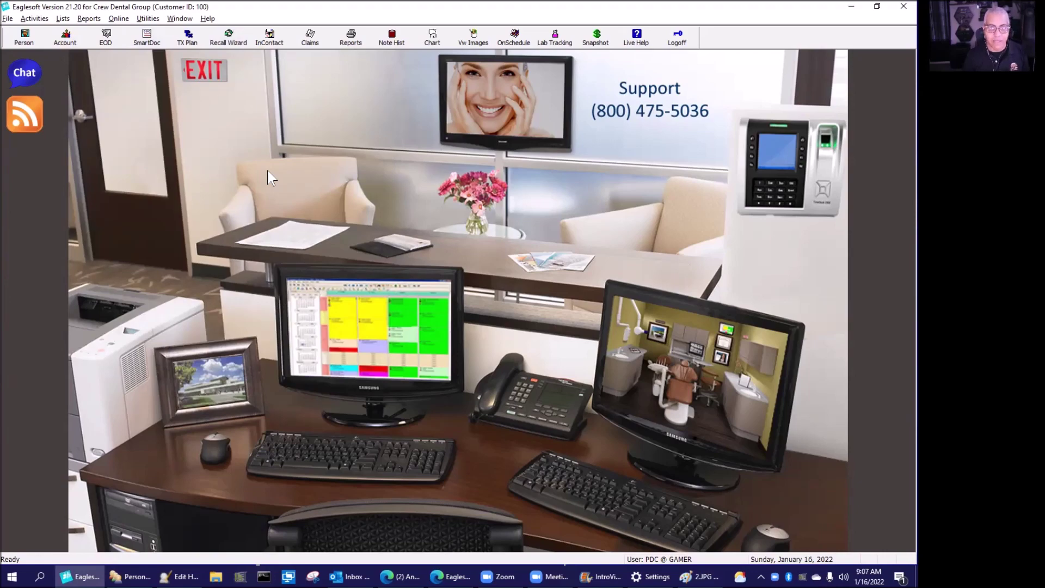
left_click(24, 44)
- Edit the selected patient, keep gender as Male, save the record, and close the image viewer
left_click(256, 265)
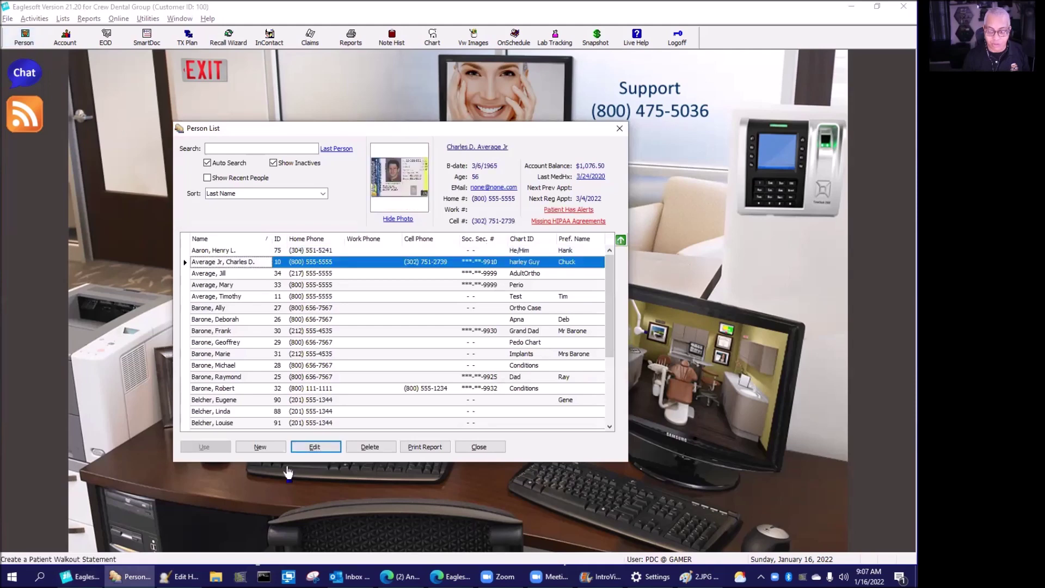
left_click(316, 448)
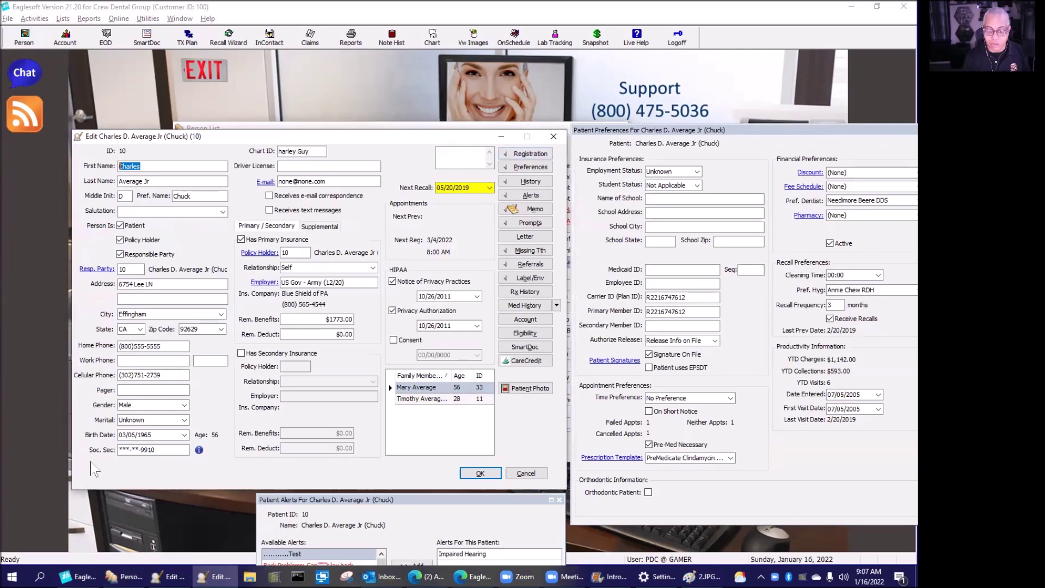
left_click(184, 406)
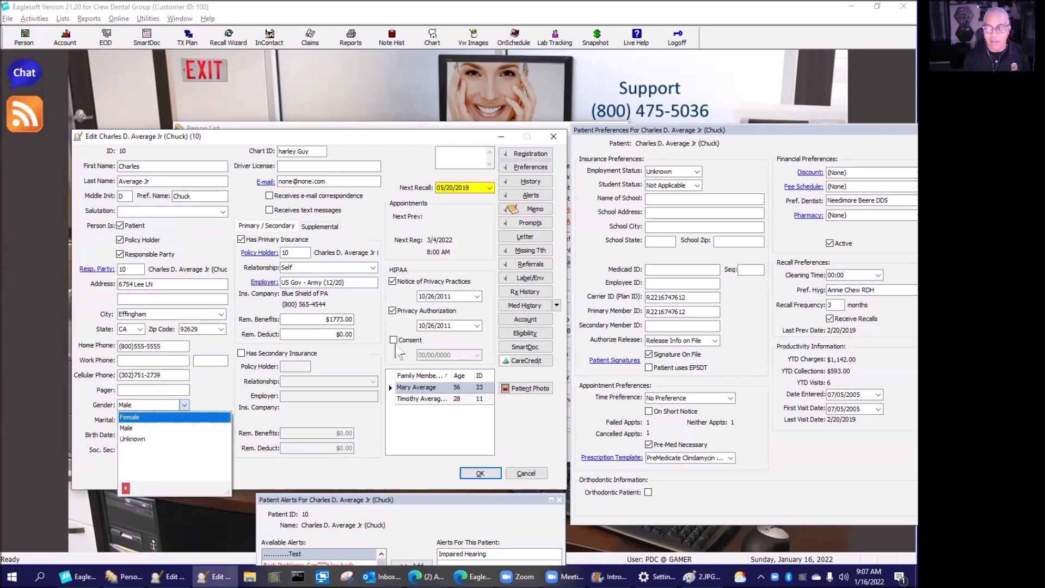
left_click(203, 388)
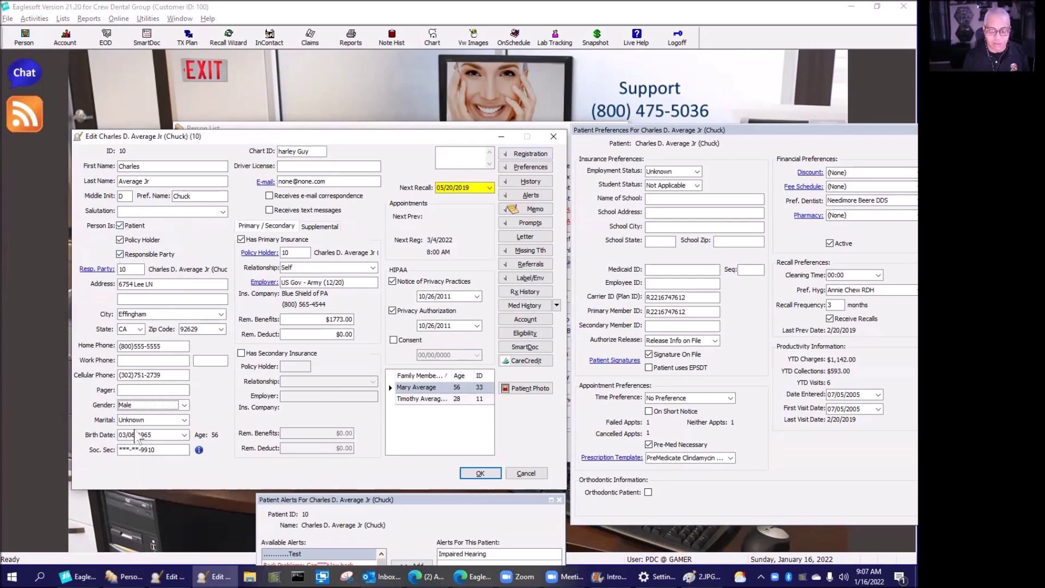
left_click(185, 405)
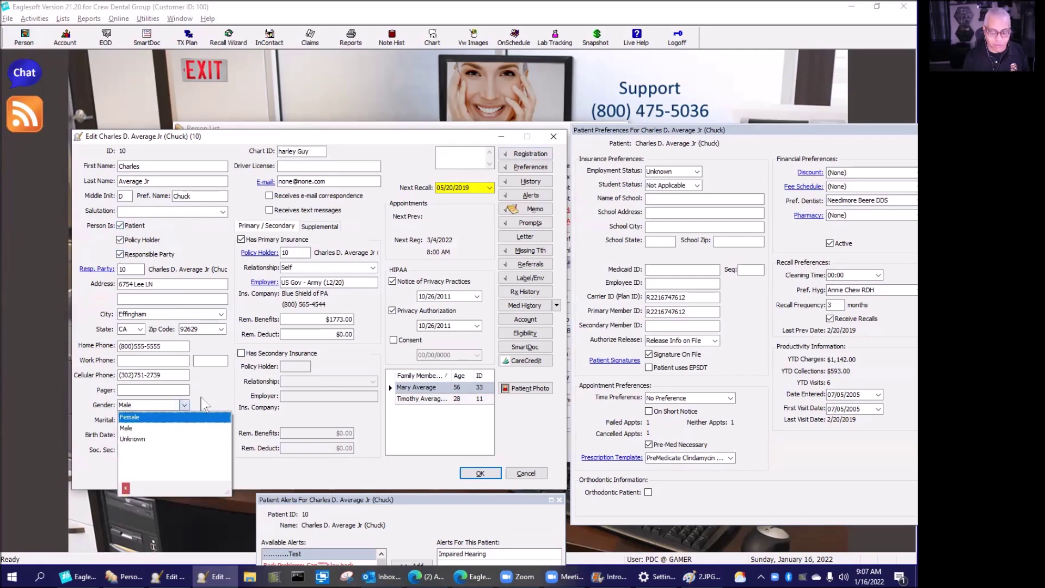
left_click(220, 401)
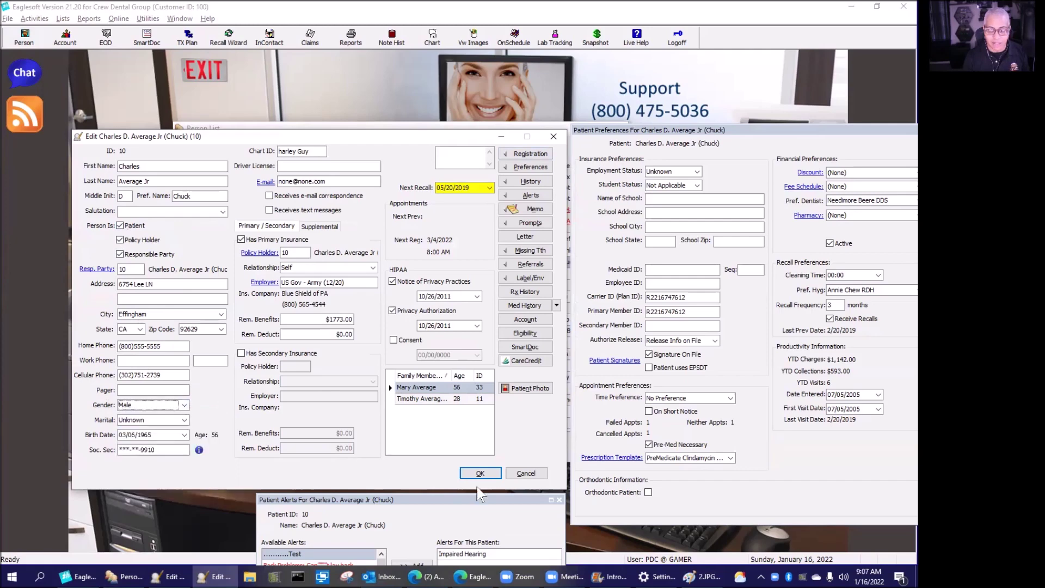
left_click(484, 474)
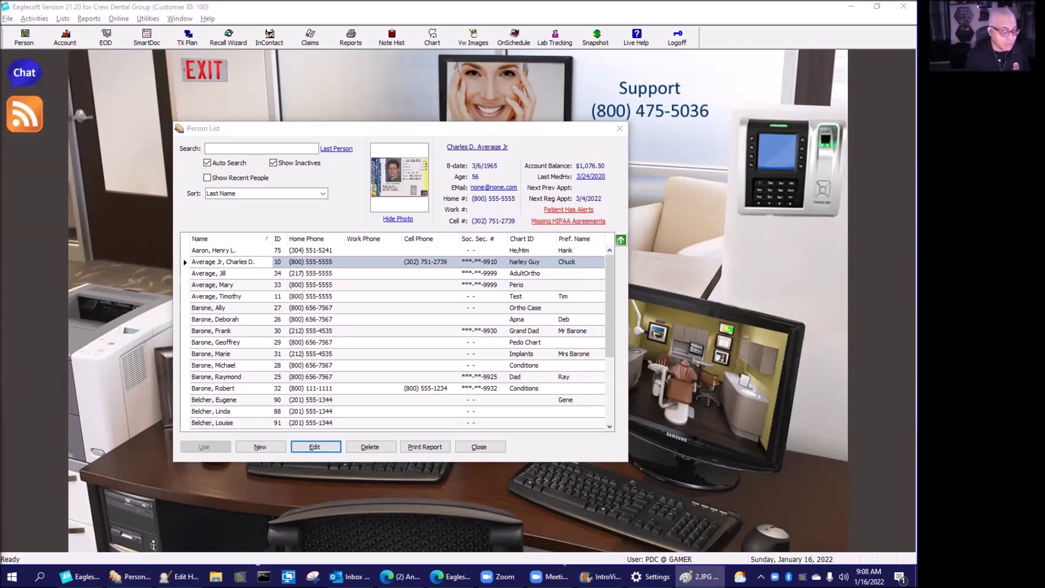
key("alt+F4")
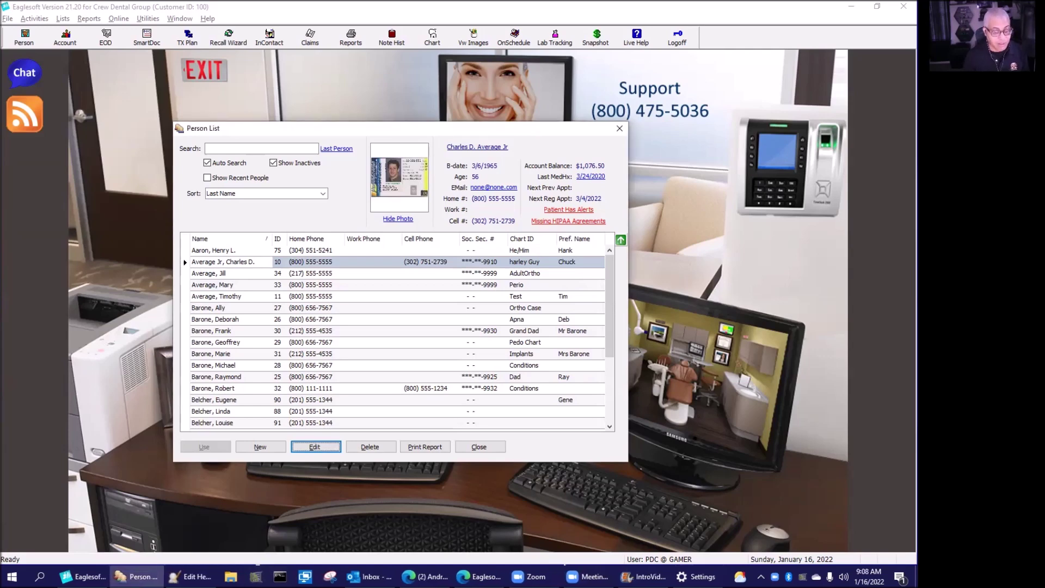
- Open Charles D. Average Jr's record, move the Preferences and Alerts windows aside, and save
left_click(314, 448)
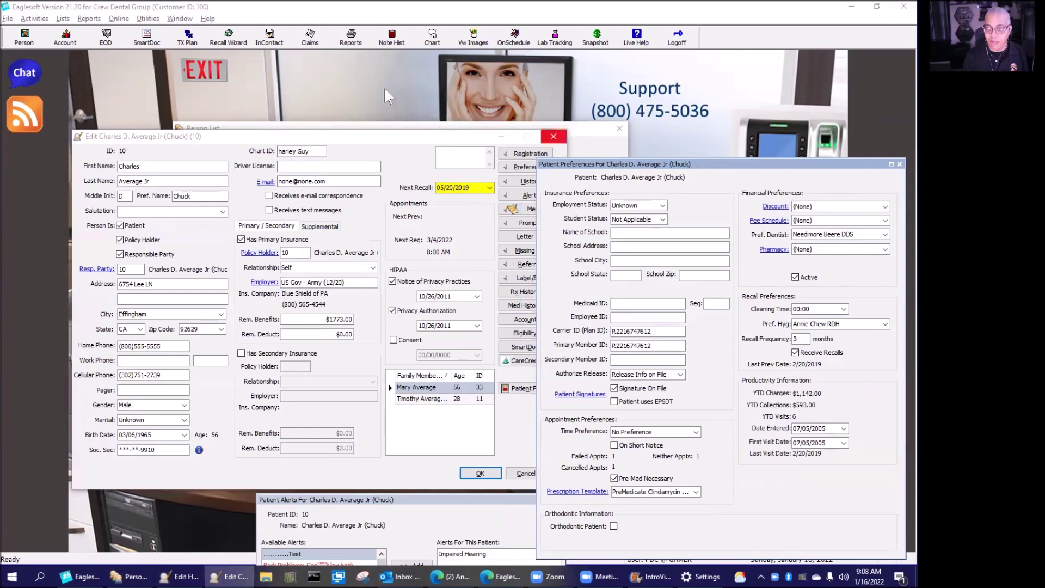
left_click(212, 135)
left_click_drag(579, 165, 541, 86)
left_click_drag(308, 499, 238, 431)
left_click(412, 393)
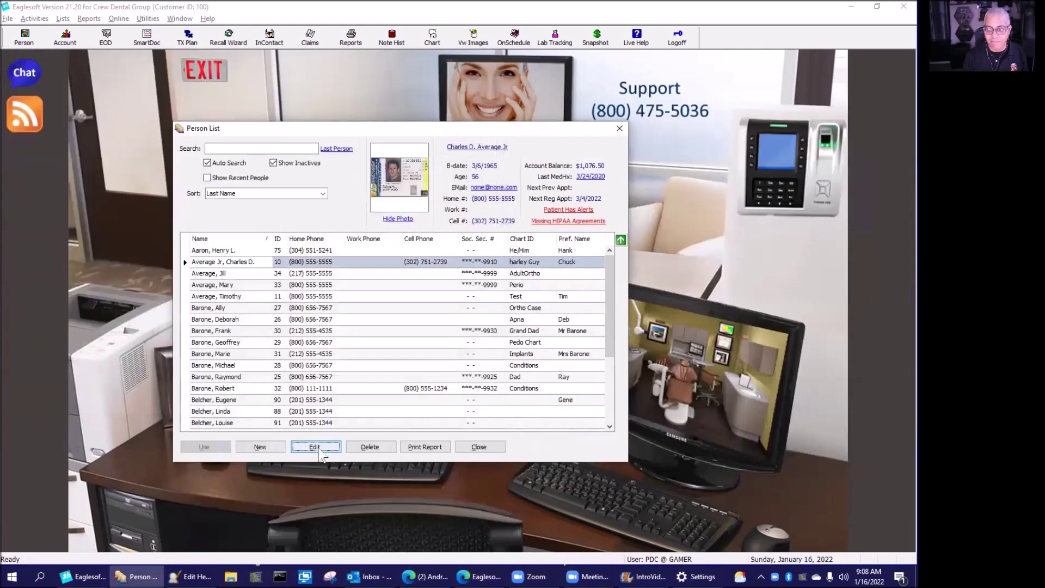
- Reopen the record, close the Alerts window, save, and reopen it again
left_click(315, 447)
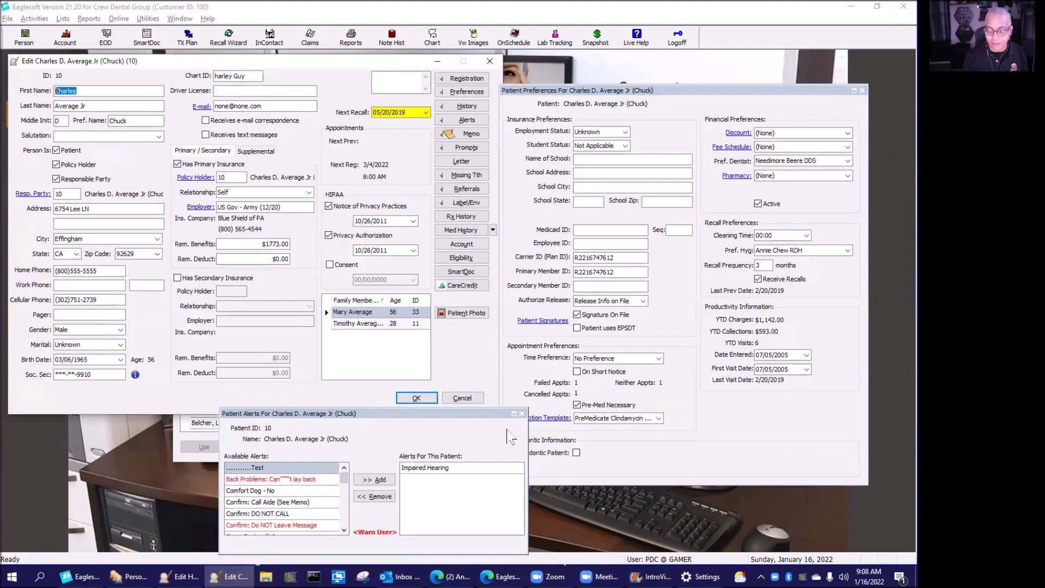
left_click(522, 413)
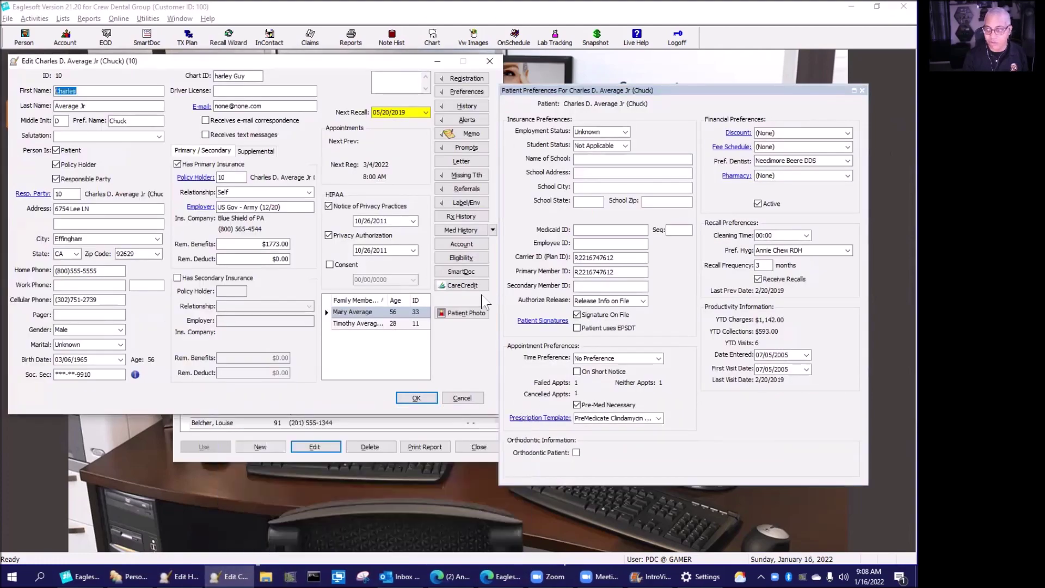
left_click(416, 399)
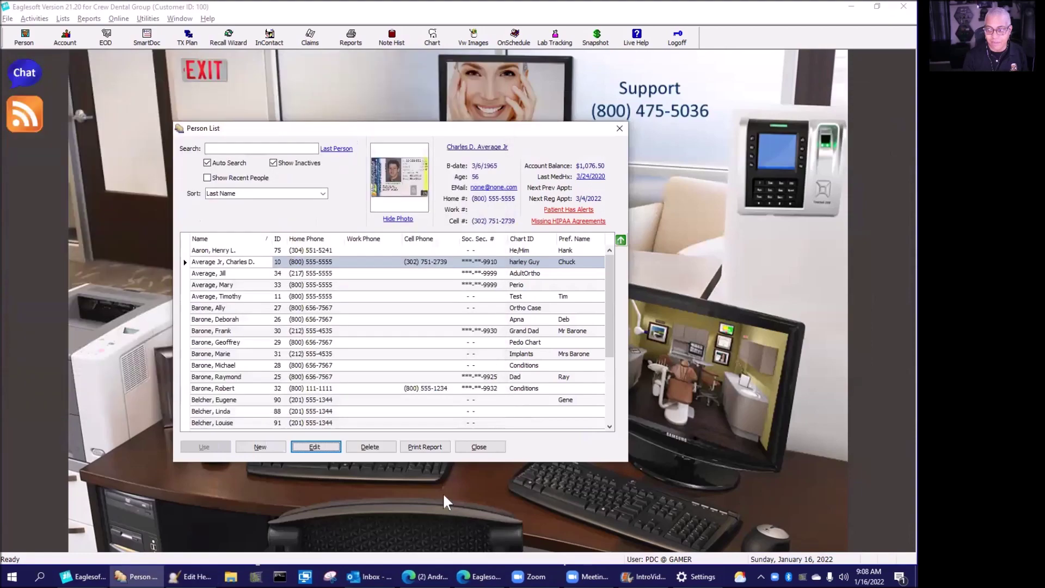
key("Return")
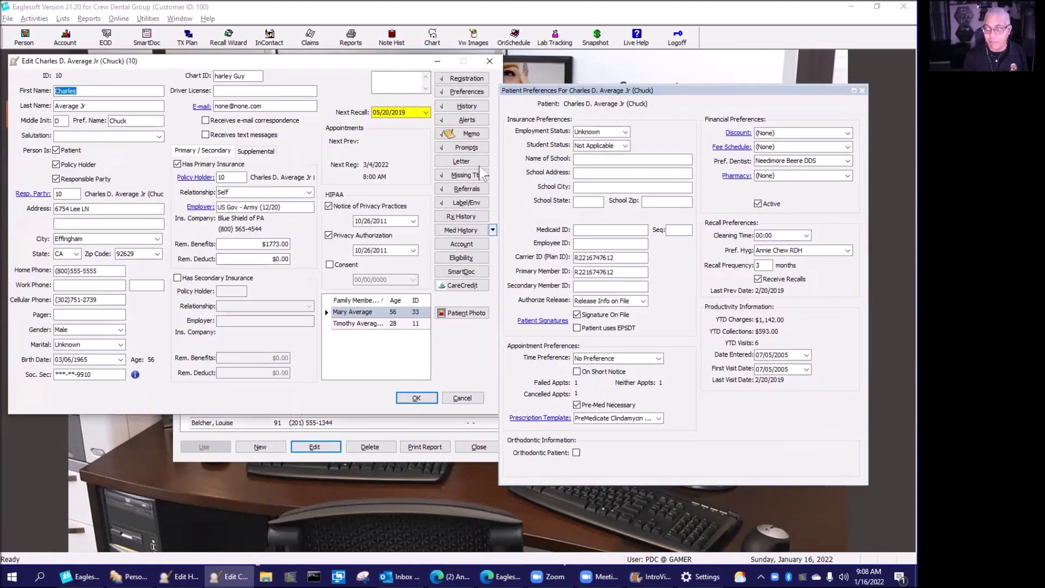
- Open the patient Memo, close the Preferences window, and save the record
left_click(460, 134)
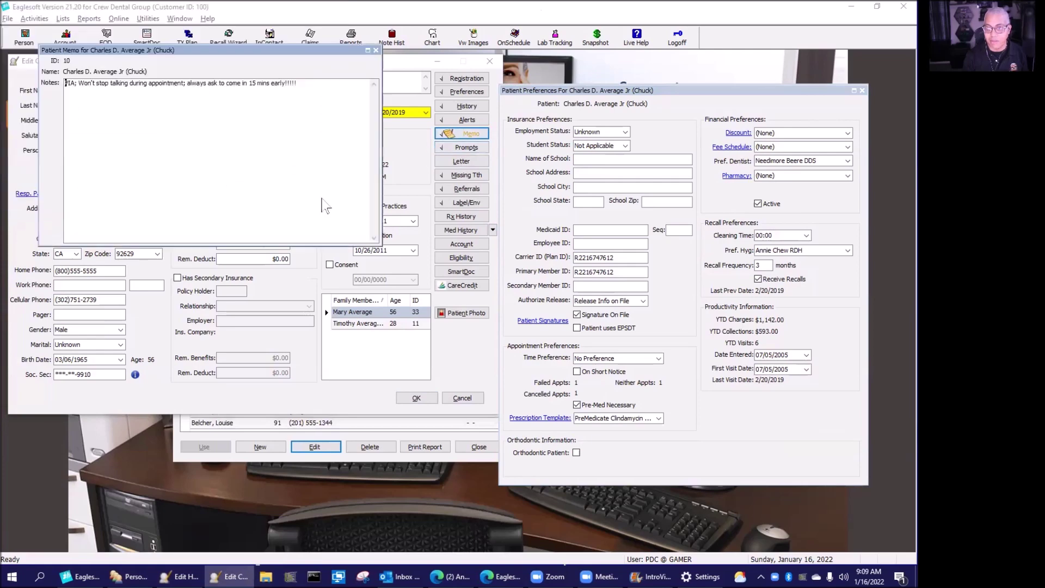
left_click_drag(131, 6, 635, 275)
left_click_drag(640, 96, 262, 93)
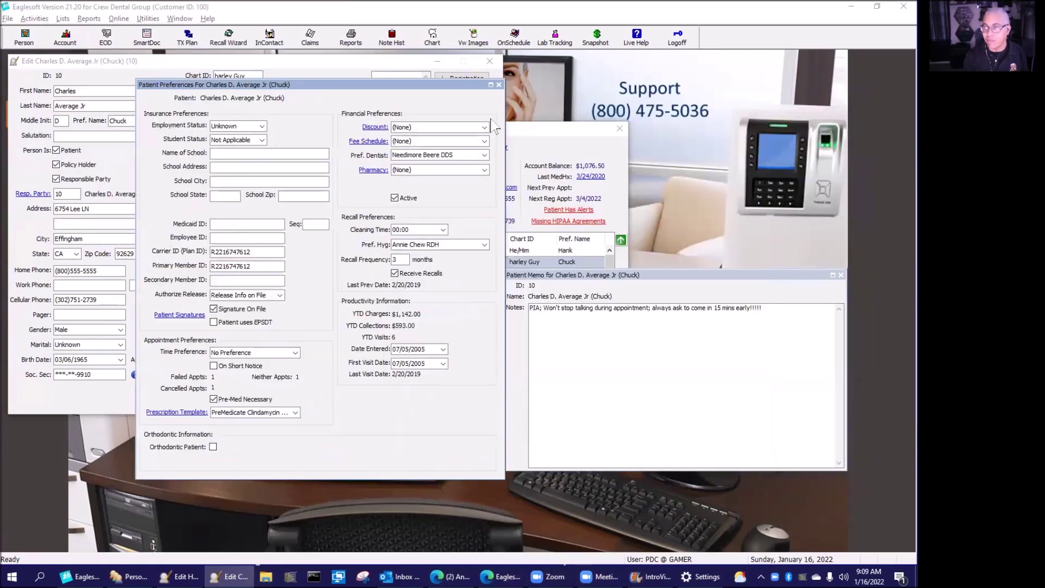
left_click(484, 86)
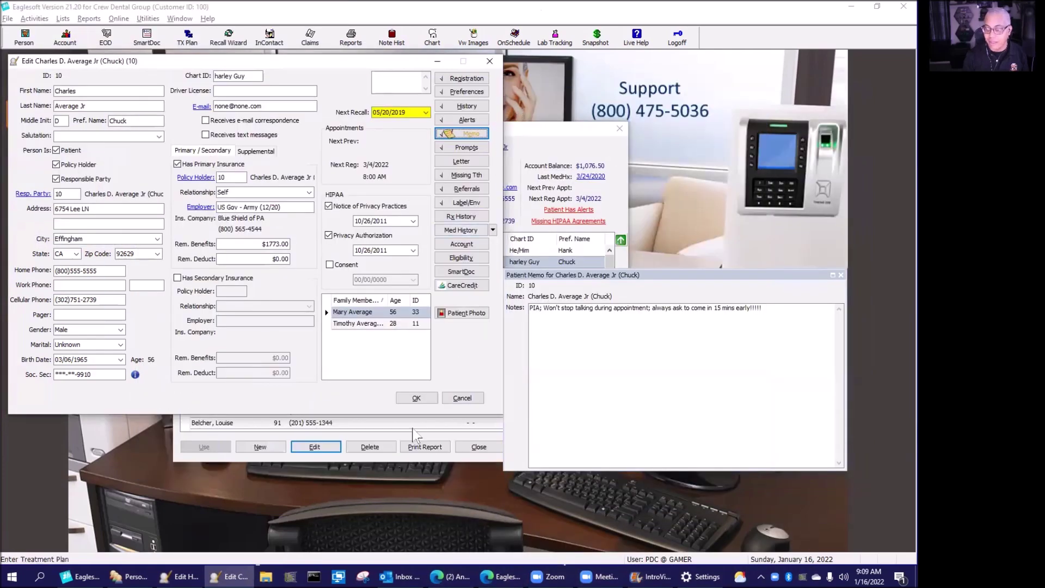
left_click(416, 398)
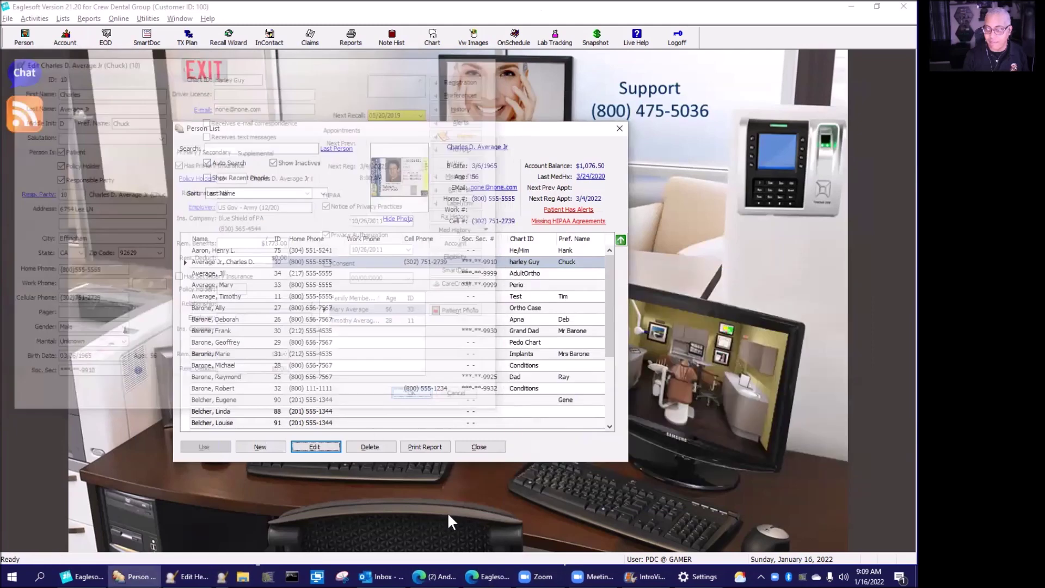
- Reopen the record to confirm the Memo window comes up, then save and close it
left_click(332, 451)
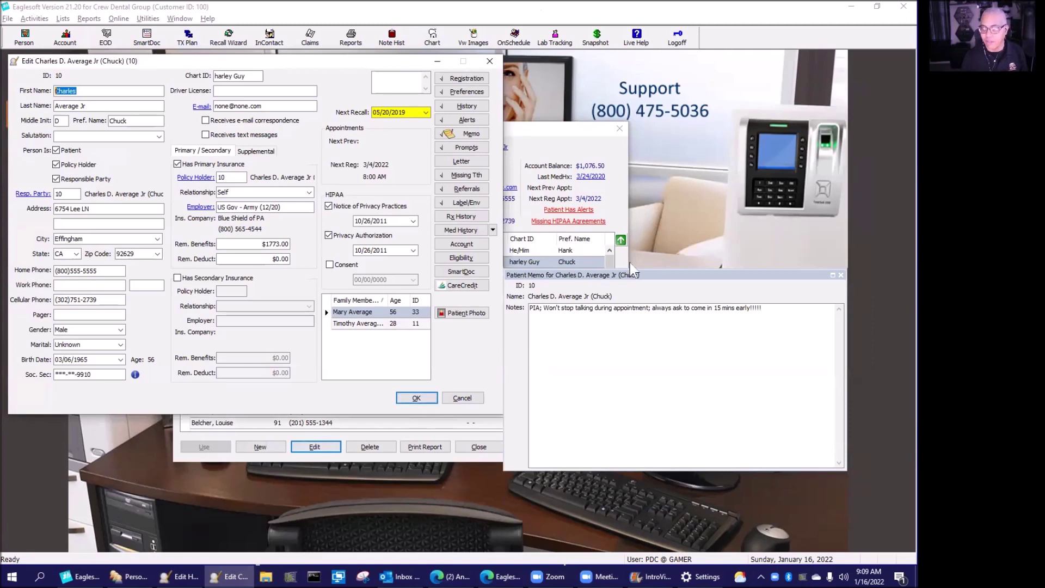
left_click_drag(655, 277, 664, 274)
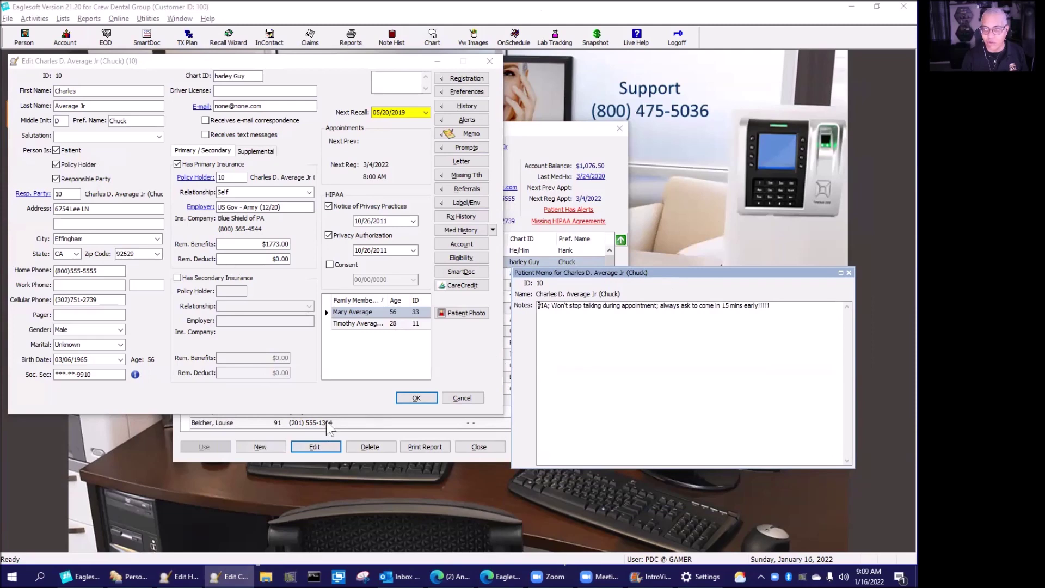
left_click(431, 398)
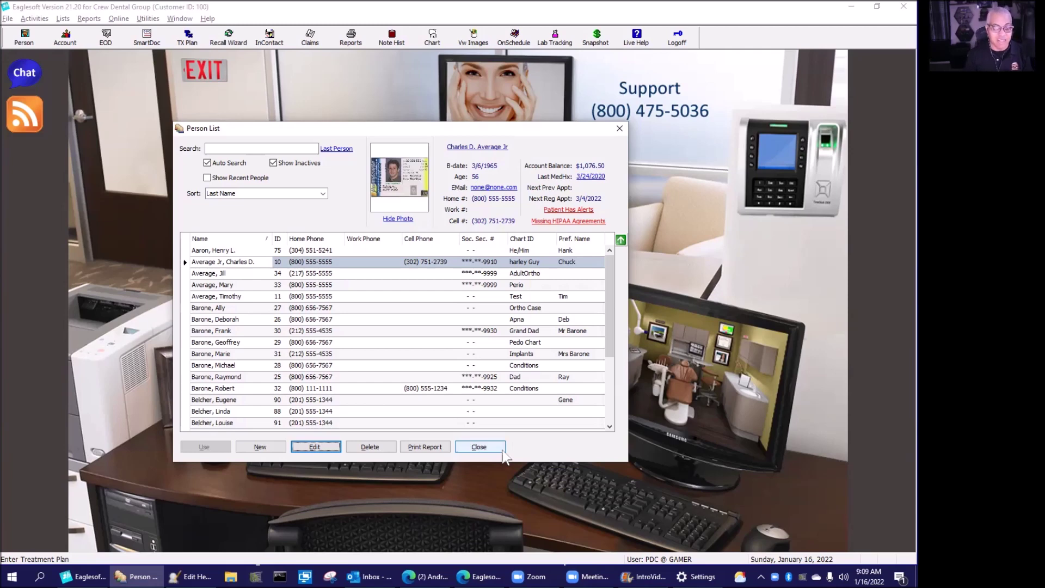
left_click(488, 447)
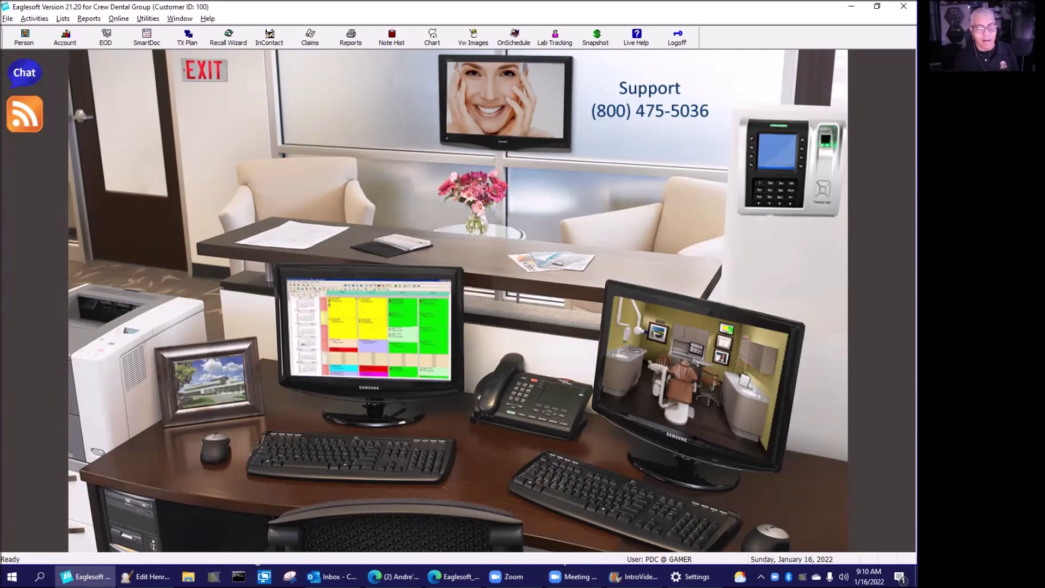
- Switch to the other Eaglesoft window and bring up the patient list for choosing a chart
key("alt+Tab")
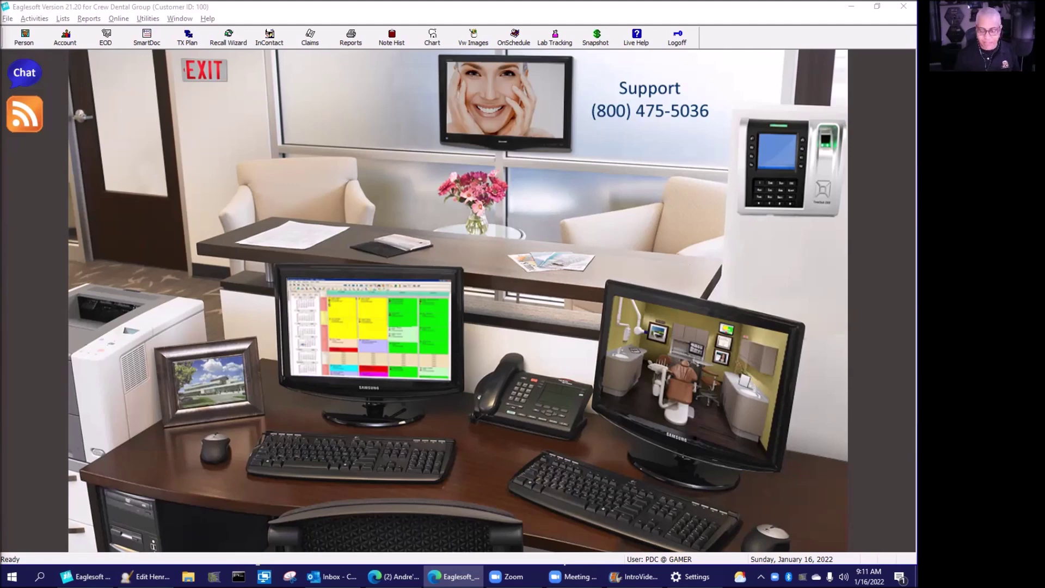
left_click(436, 36)
- Open Charles D. Average Jr's chart, close it, then reopen it by double-clicking his row
left_click(284, 252)
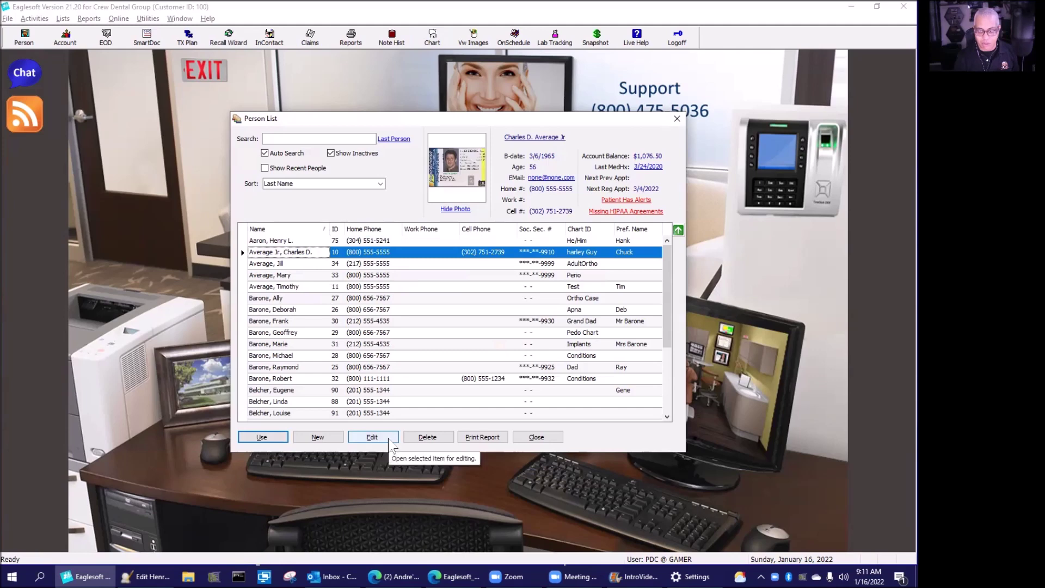
left_click(280, 439)
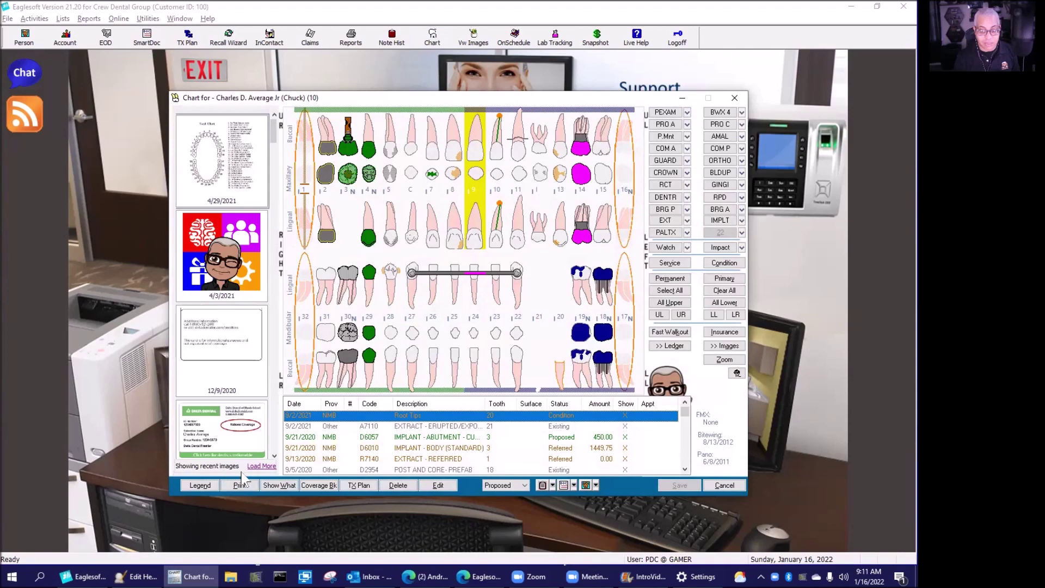
left_click(736, 99)
left_click(434, 39)
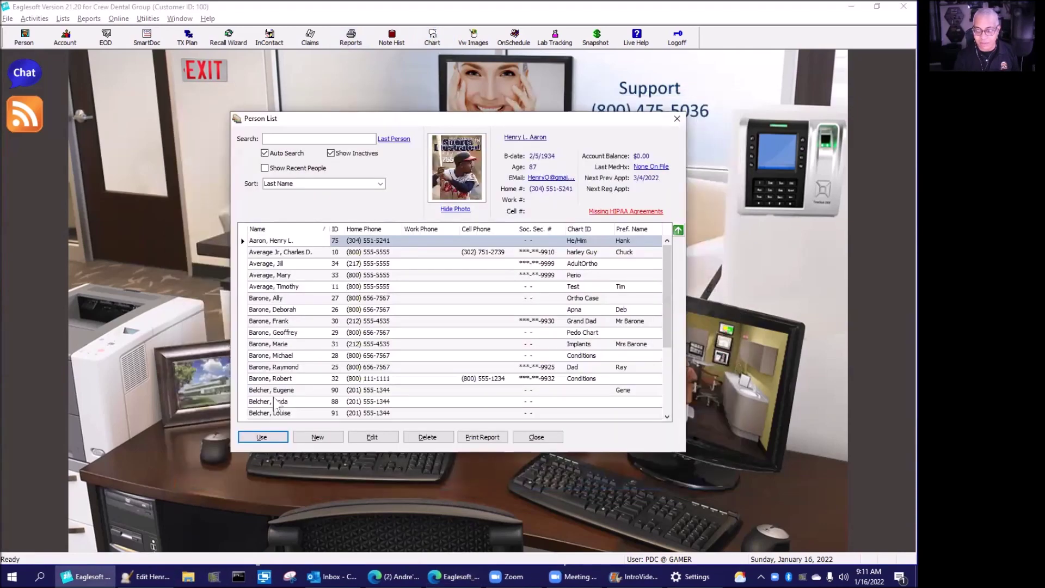
double_click(279, 252)
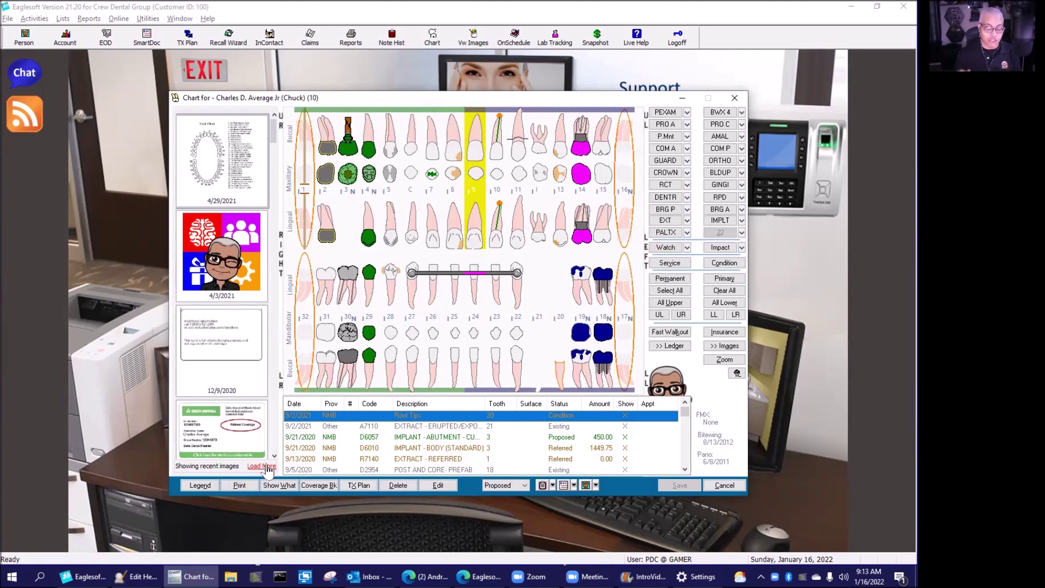
- Hide and reshow the Images panel, then Load More to add the 4/20/2019 and 10/3/2011 images
left_click(724, 346)
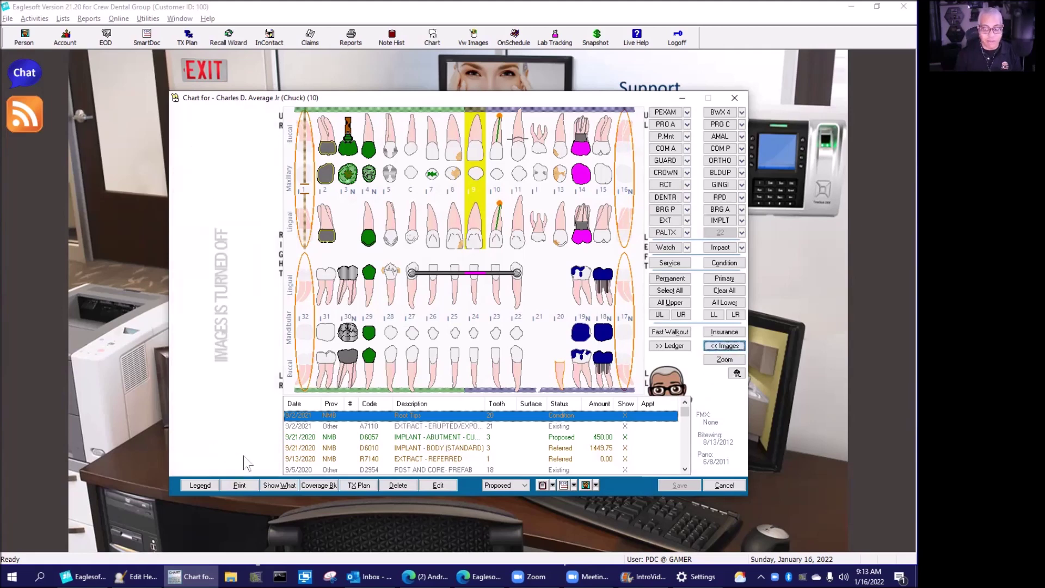
left_click(727, 346)
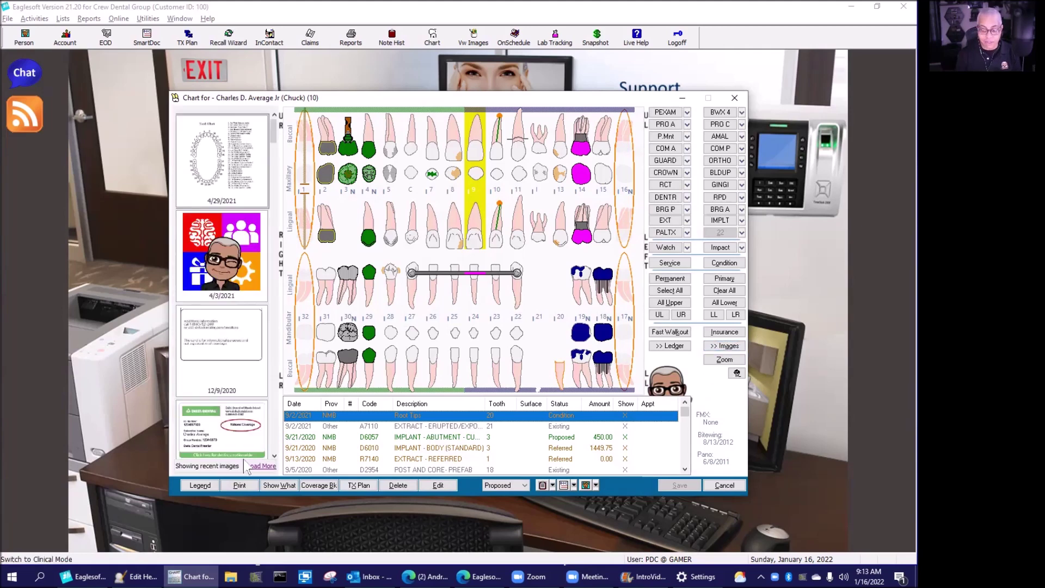
left_click(262, 466)
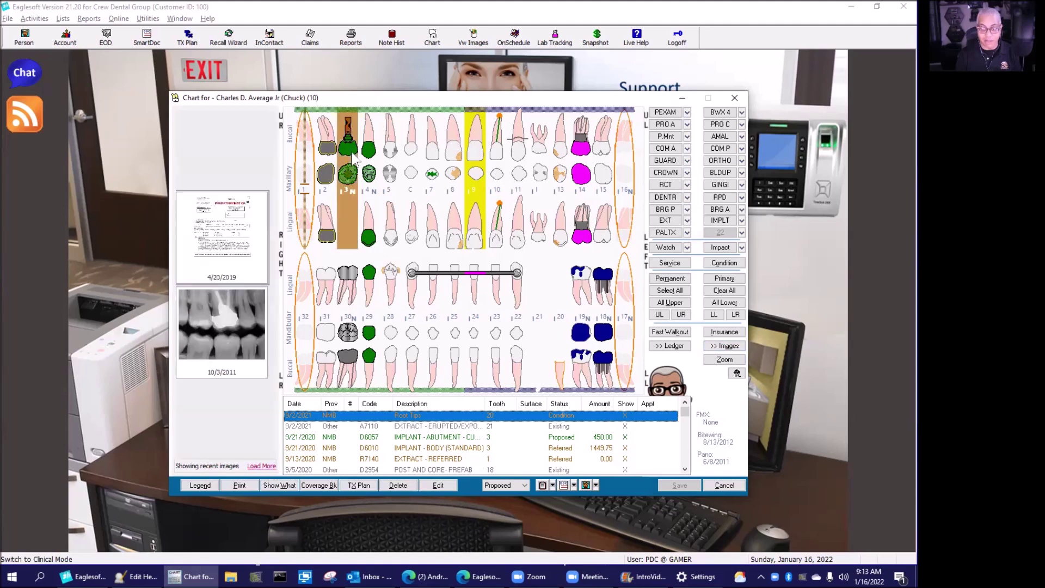